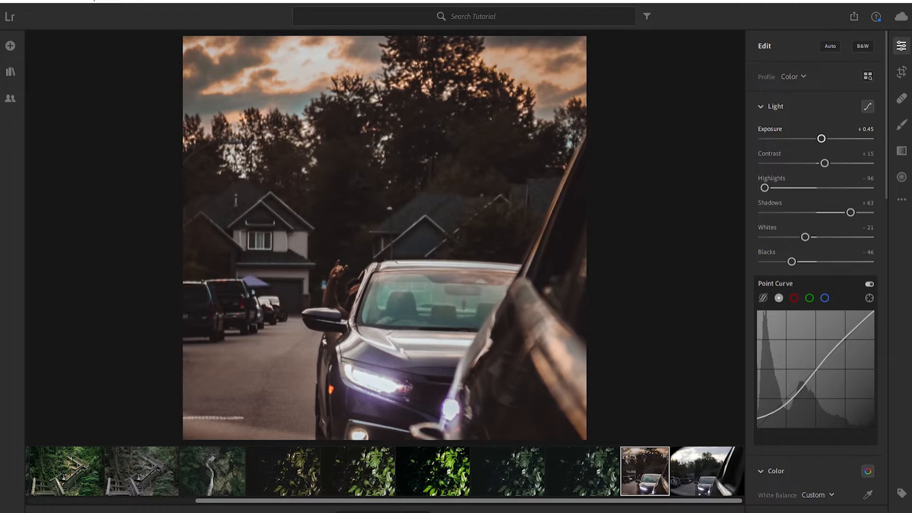
On the unedited car mirror photo, set exposure to +0.40, contrast to +17 and highlights to -85.
key(Right)
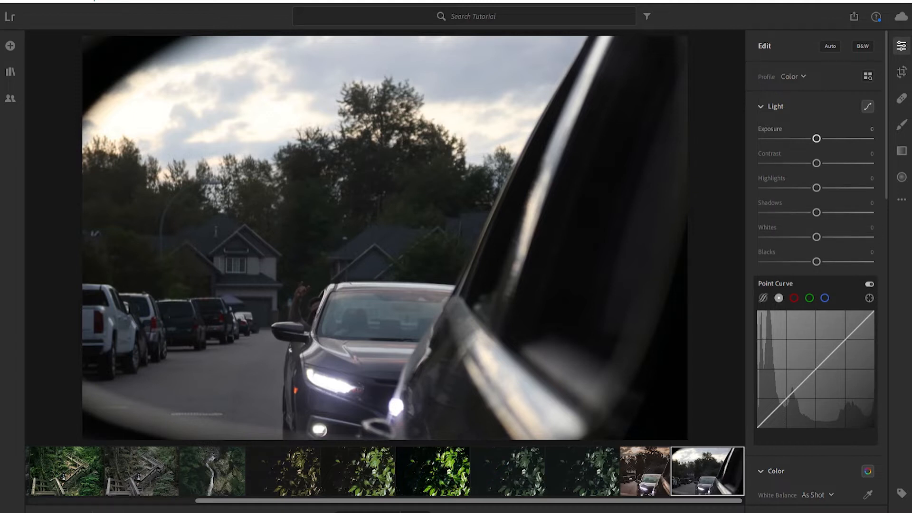
drag(816, 138, 821, 138)
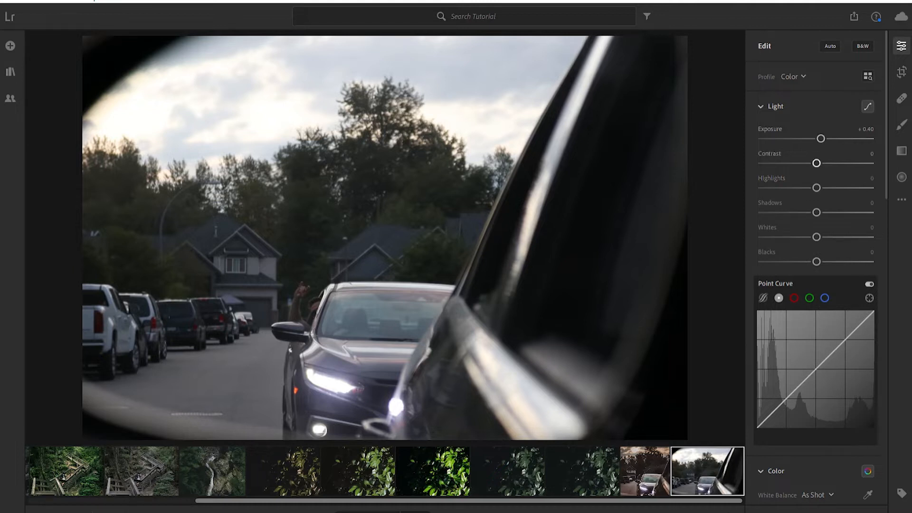
mouse_move(817, 163)
mouse_down()
mouse_move(826, 163)
mouse_move(804, 163)
mouse_move(825, 163)
mouse_up()
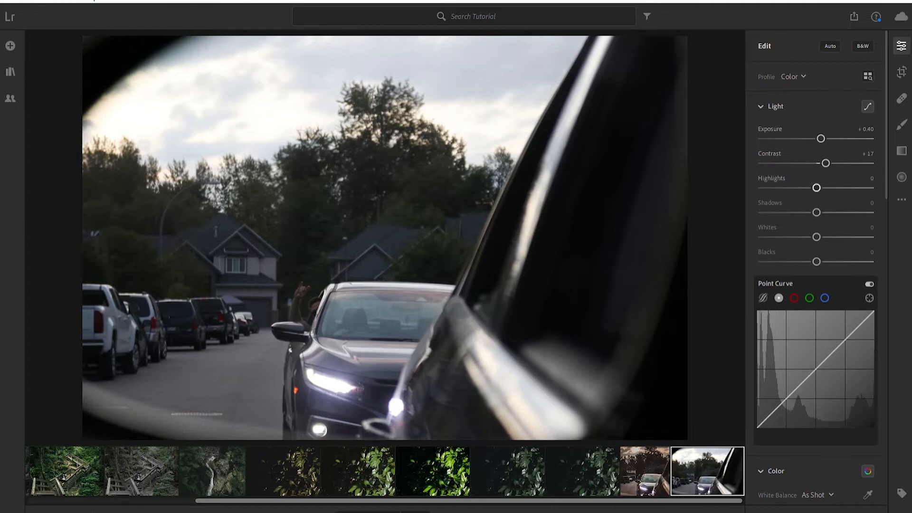
drag(816, 188, 769, 187)
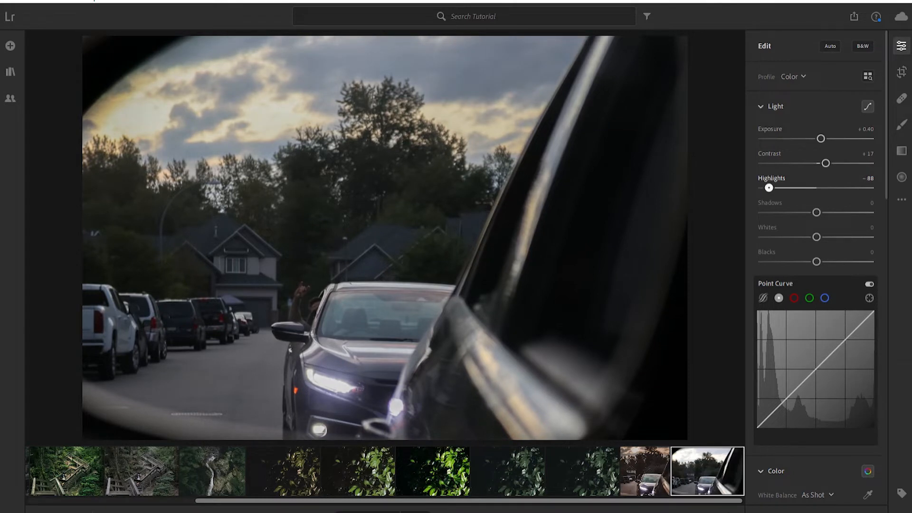
drag(768, 187, 770, 187)
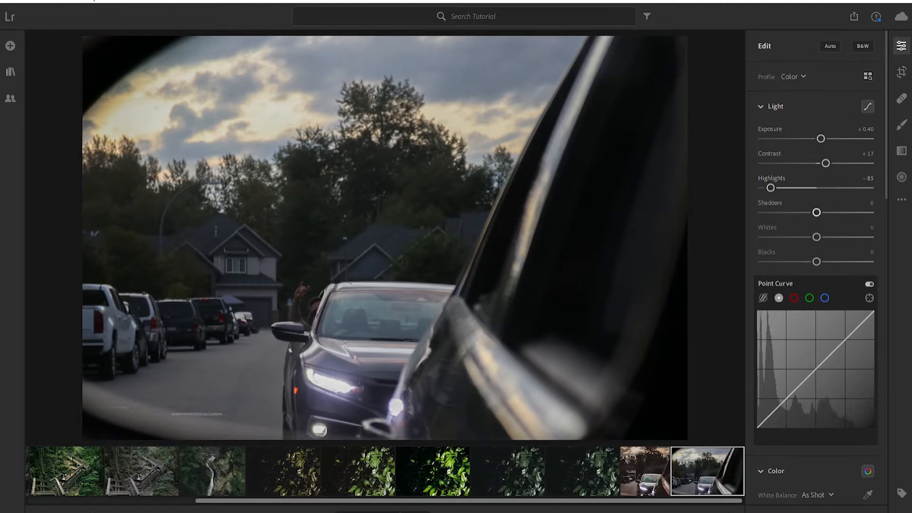
Raise the photo's shadows to +48 and lower its whites to -26.
drag(817, 213, 831, 212)
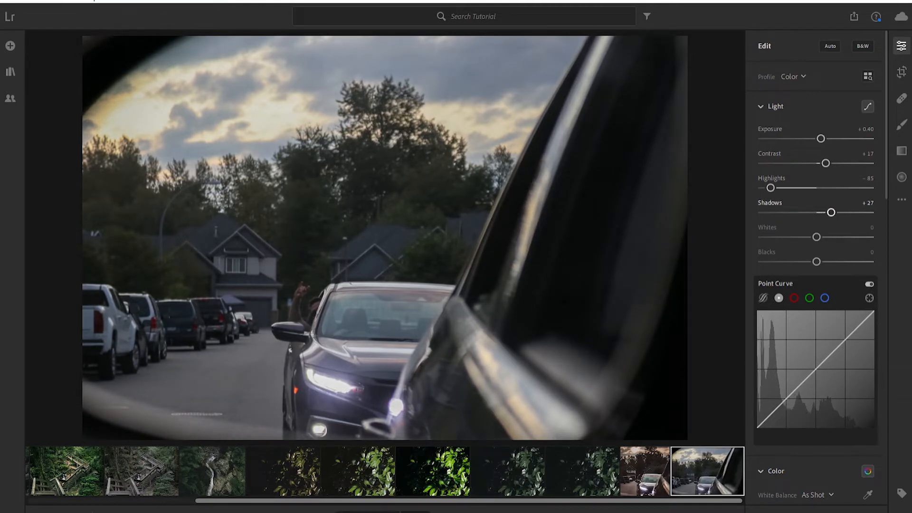
drag(831, 213, 842, 212)
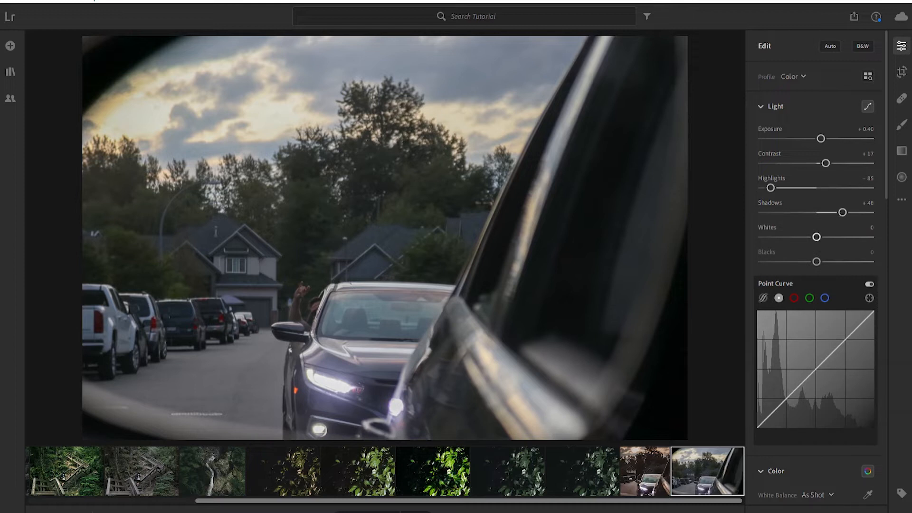
drag(816, 236, 798, 236)
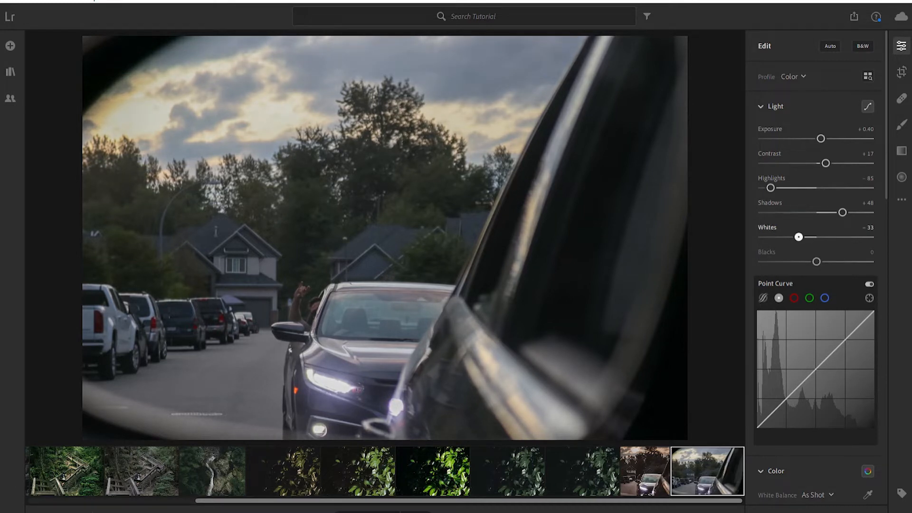
double_click(798, 237)
drag(816, 236, 802, 236)
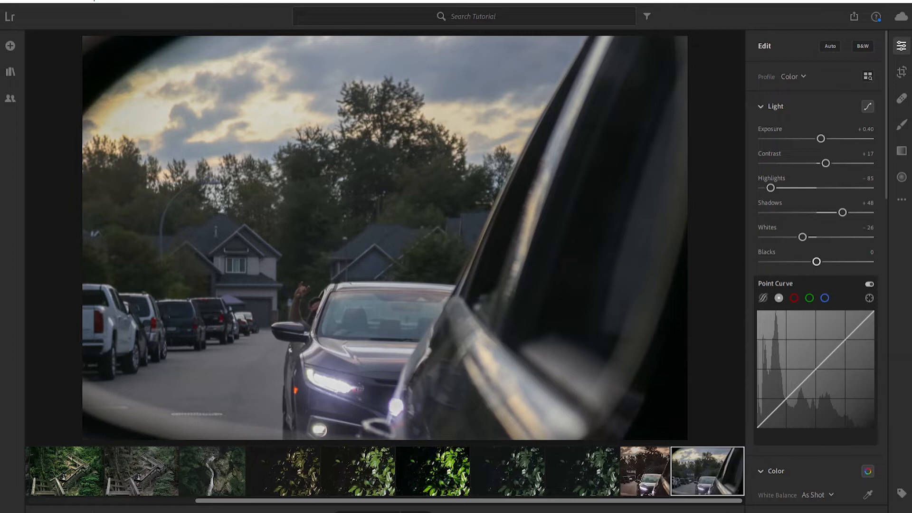
Lower the photo's blacks to -41.
drag(816, 261, 791, 261)
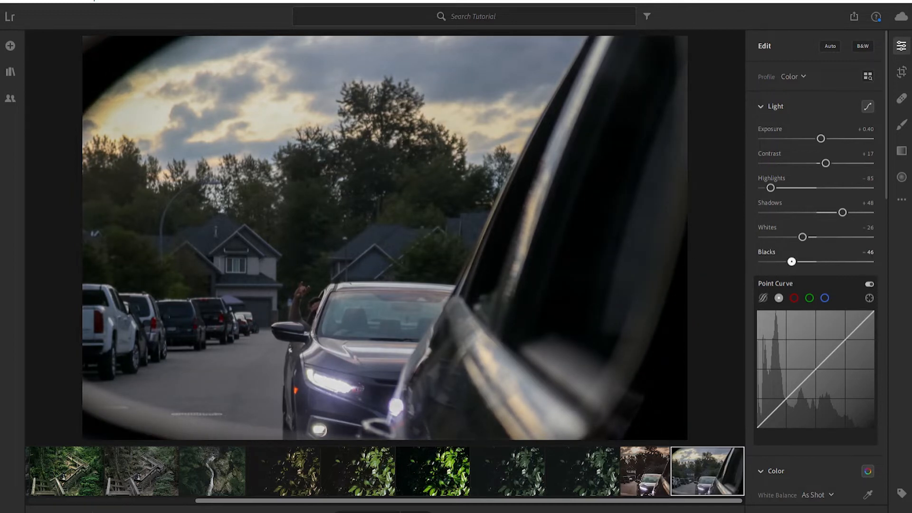
drag(791, 261, 792, 261)
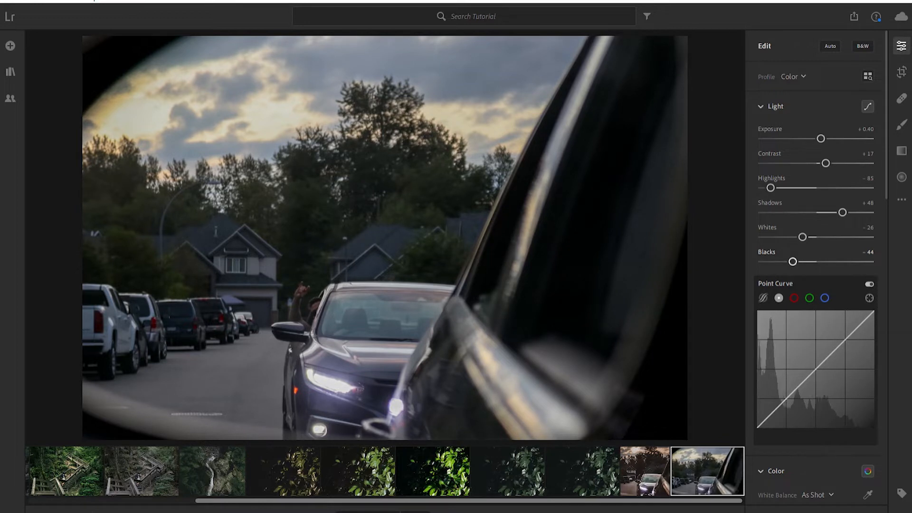
double_click(792, 261)
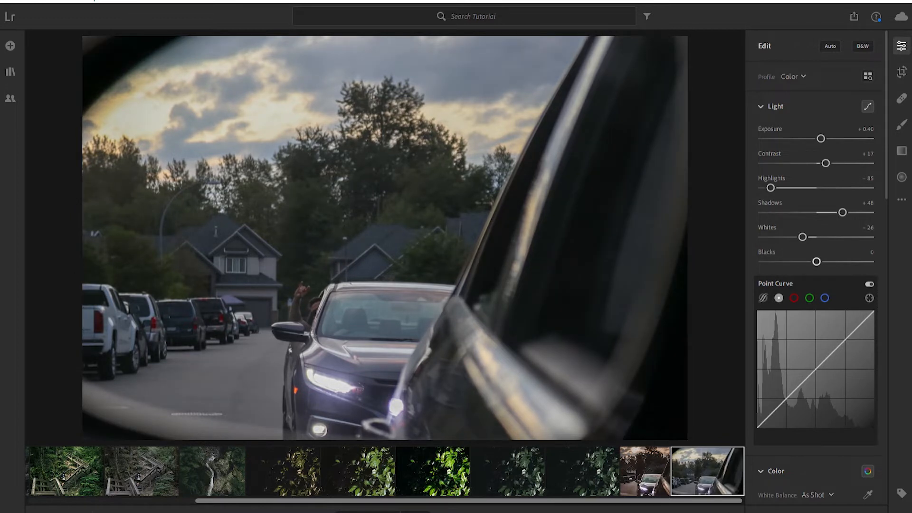
drag(816, 262, 794, 261)
Add three evenly spaced points to the point curve for the shadows, midtones and highlights.
click(785, 400)
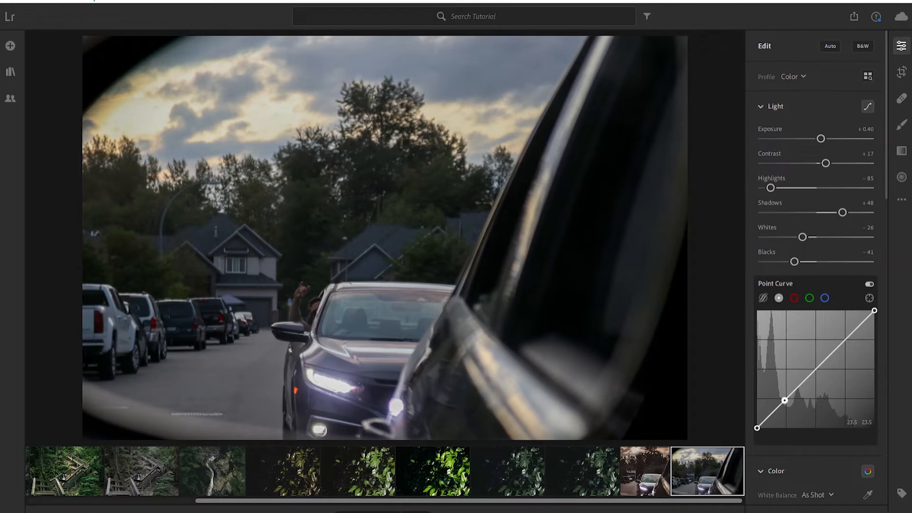
click(819, 369)
click(845, 340)
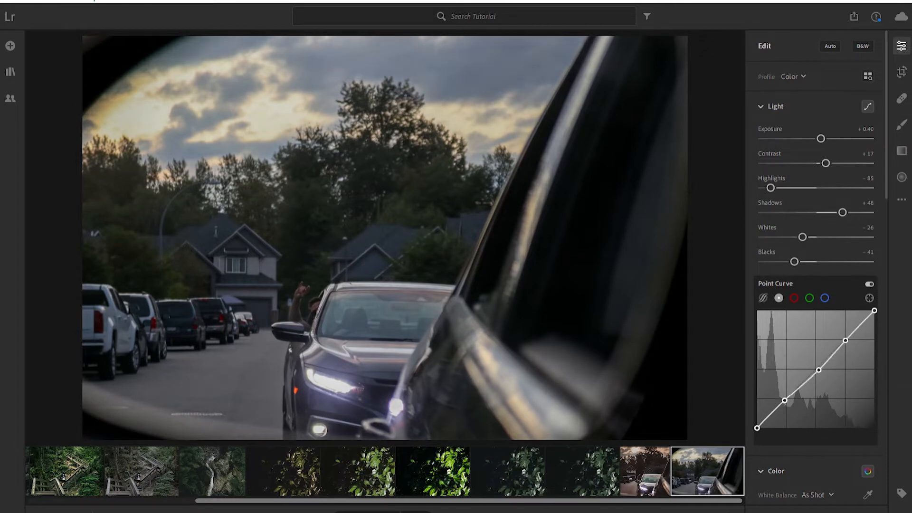
Lift the black end of the point curve for a faded look and raise its midtone and highlight points slightly.
drag(819, 370, 813, 367)
drag(757, 428, 757, 415)
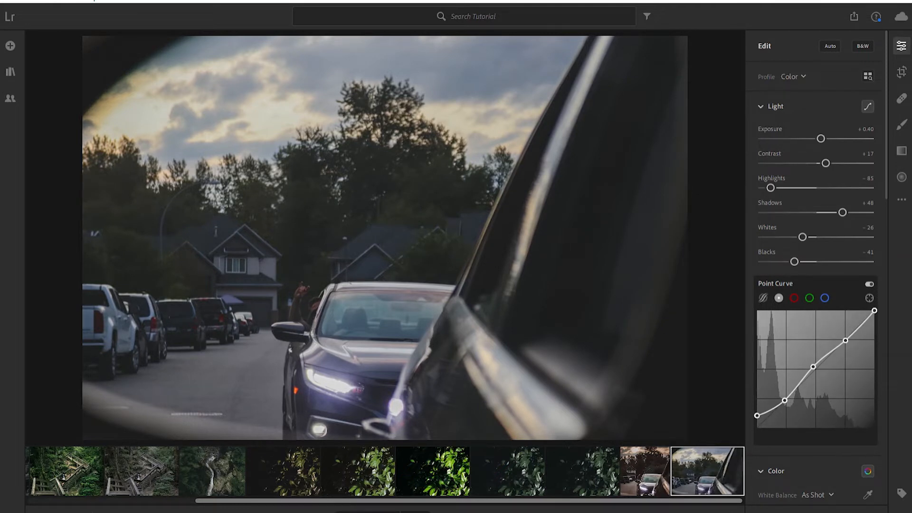
click(814, 366)
drag(813, 366, 814, 367)
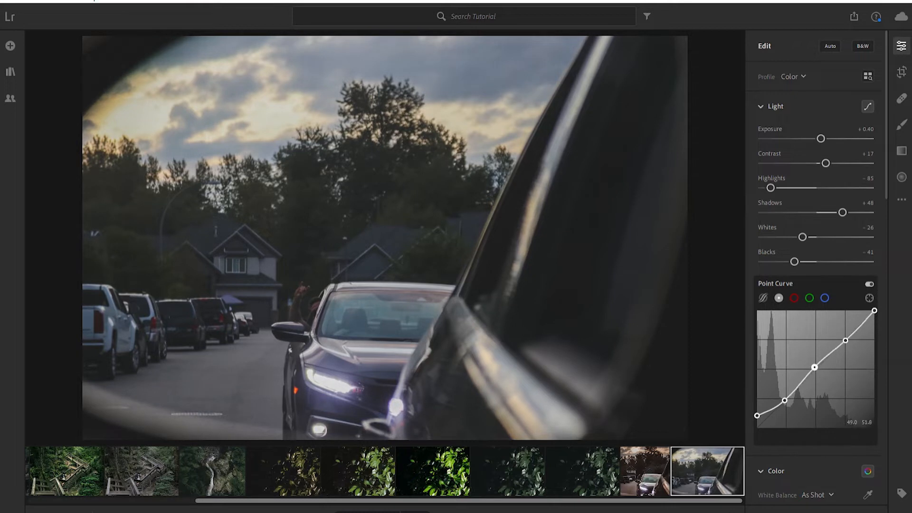
drag(846, 341, 842, 337)
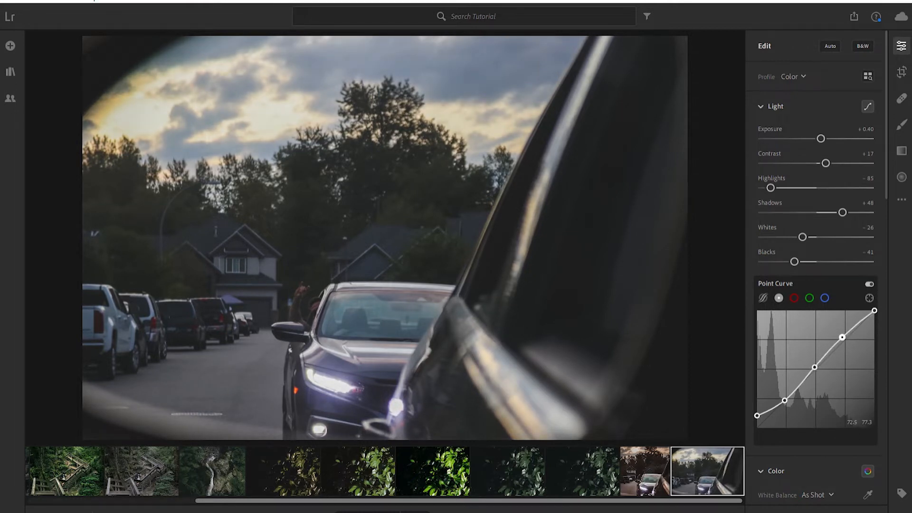
Set the white balance to temp +12 and tint -6, with vibrance +43 and saturation -19.
scroll(815, 285, down, 5)
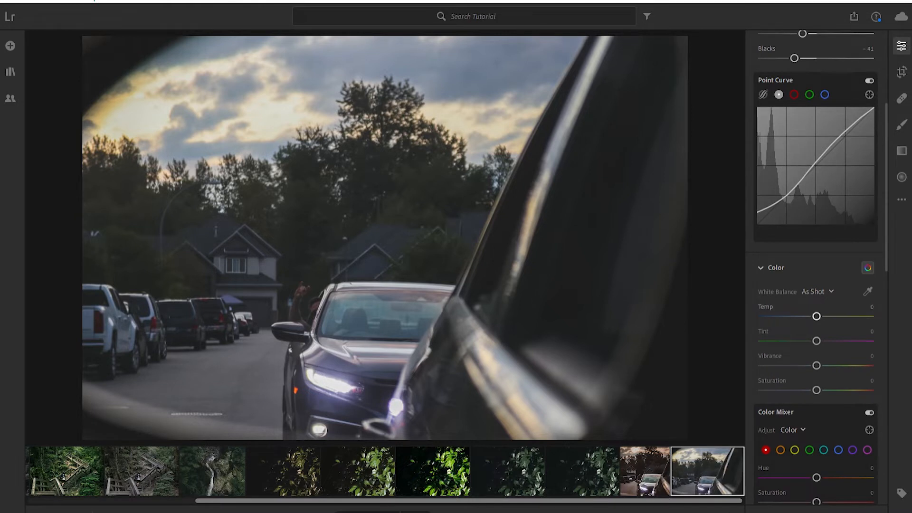
drag(816, 316, 823, 316)
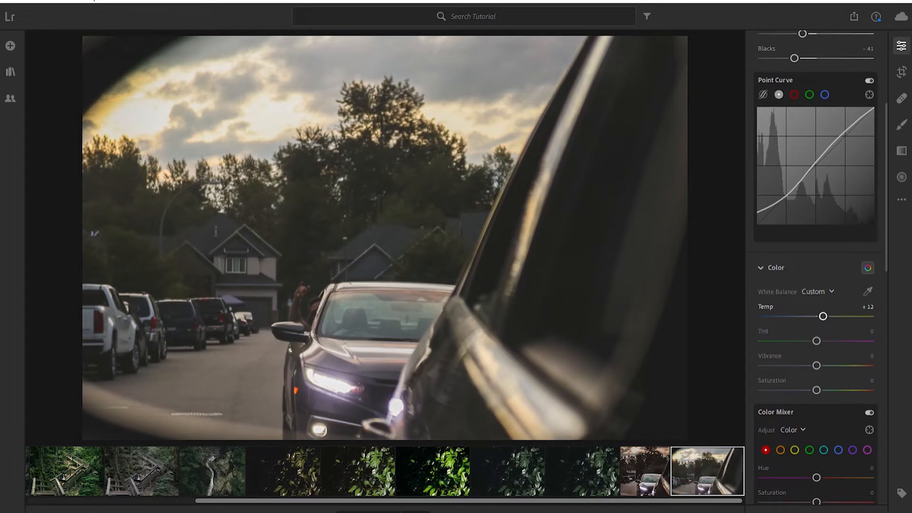
key(backslash)
key(backslash)
drag(816, 340, 813, 341)
scroll(813, 340, down, 3)
drag(817, 263, 806, 288)
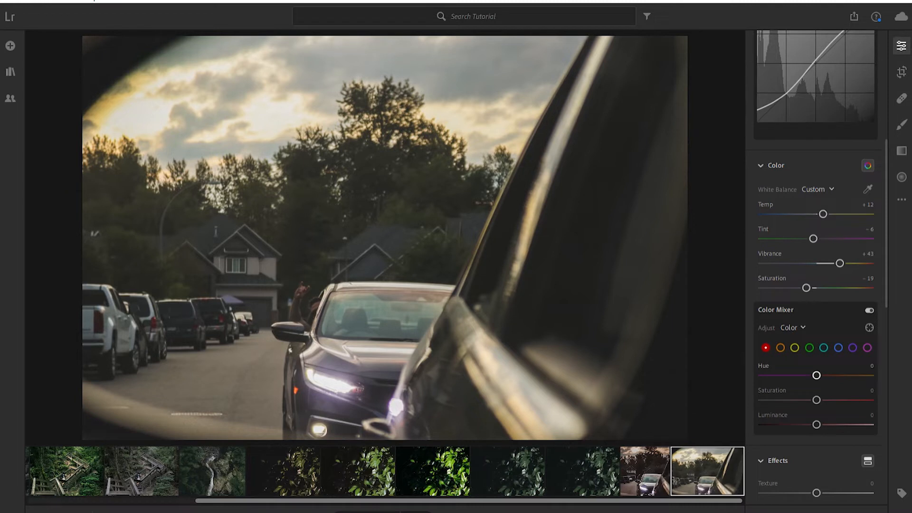
In the color mixer, set the orange luminance to +68 and saturation to +12.
click(781, 347)
drag(817, 424, 853, 424)
mouse_move(817, 400)
mouse_down()
mouse_move(831, 400)
mouse_move(822, 400)
mouse_up()
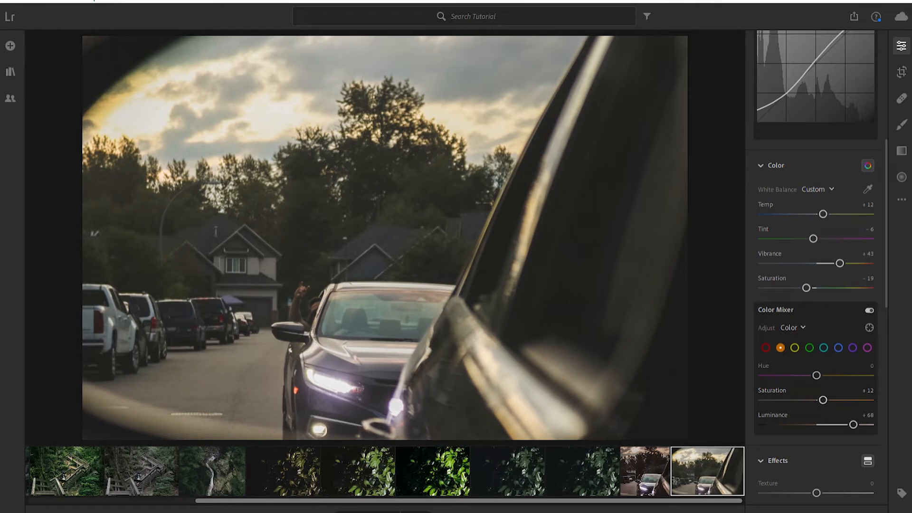
In the color mixer, set the yellow hue to -82, saturation to +20 and luminance to -24.
click(794, 348)
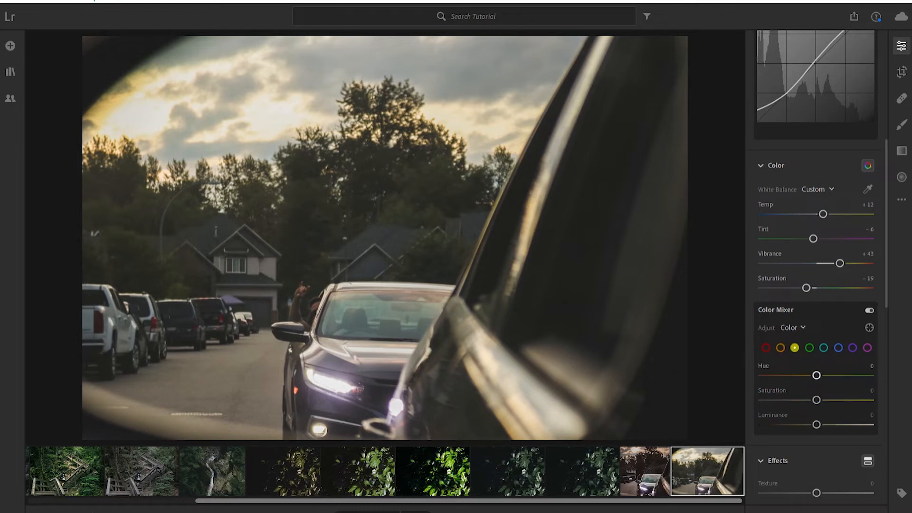
drag(816, 375, 771, 375)
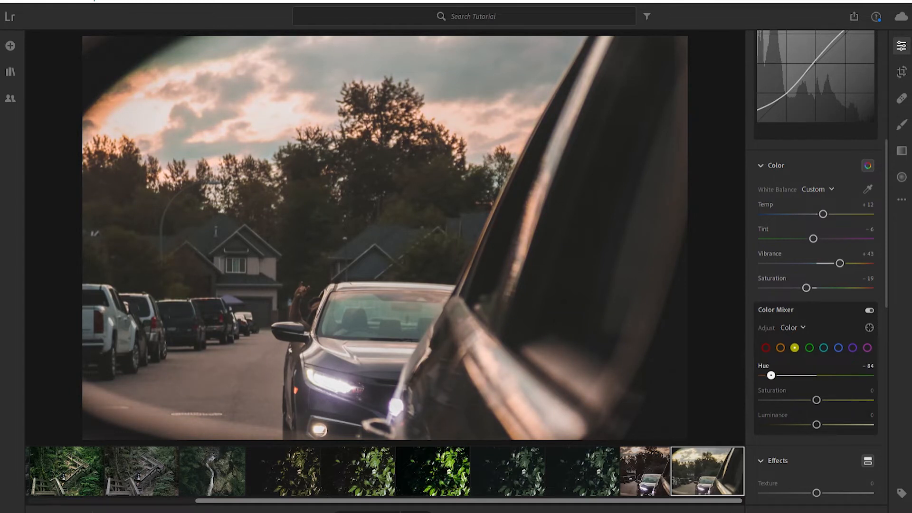
key(Left)
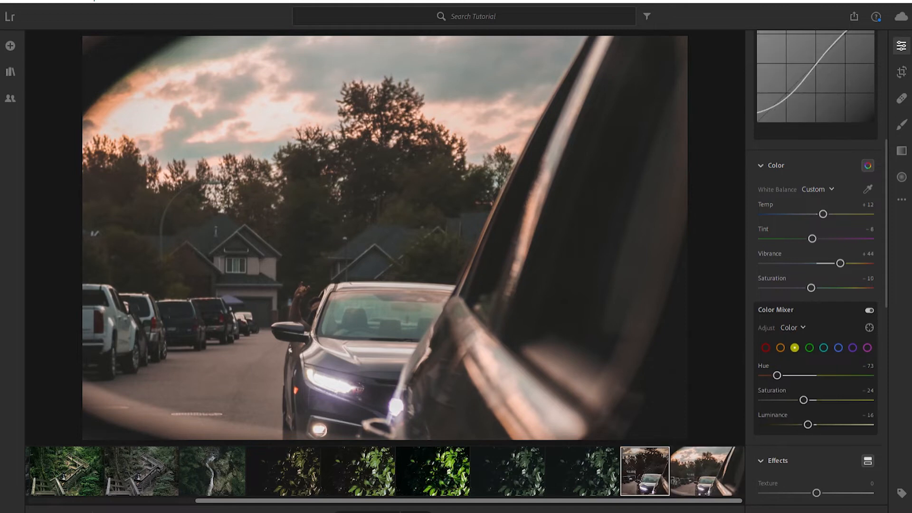
key(Right)
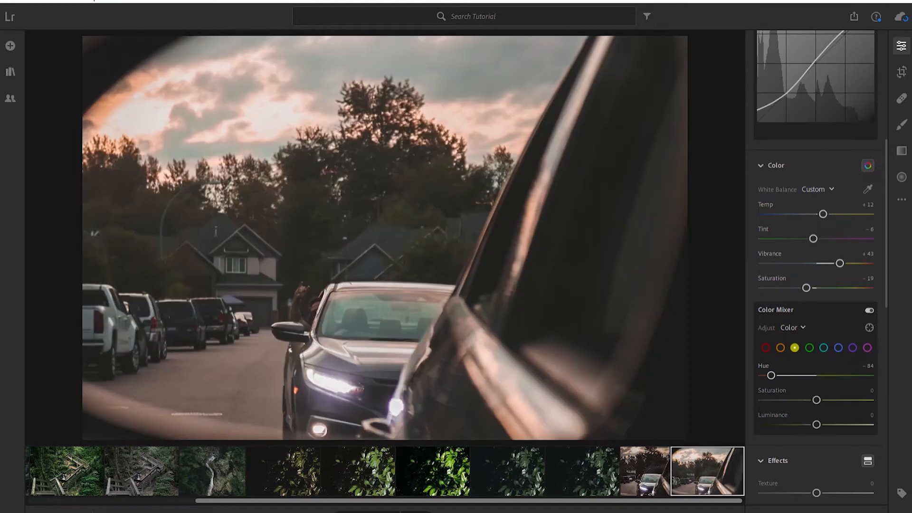
double_click(770, 375)
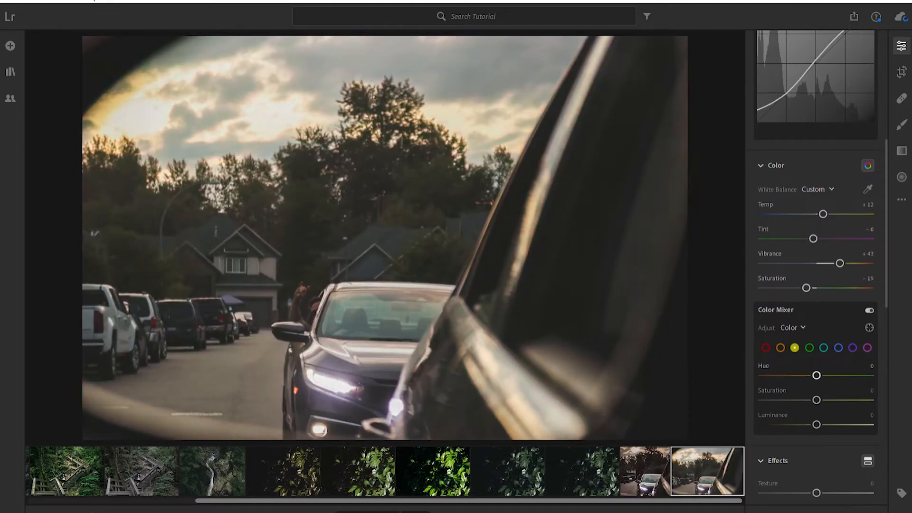
drag(816, 375, 772, 375)
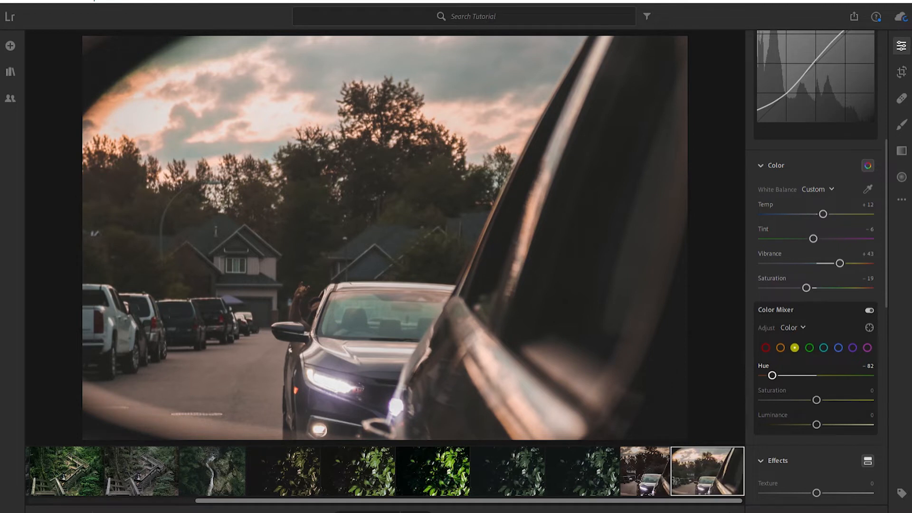
drag(816, 400, 803, 424)
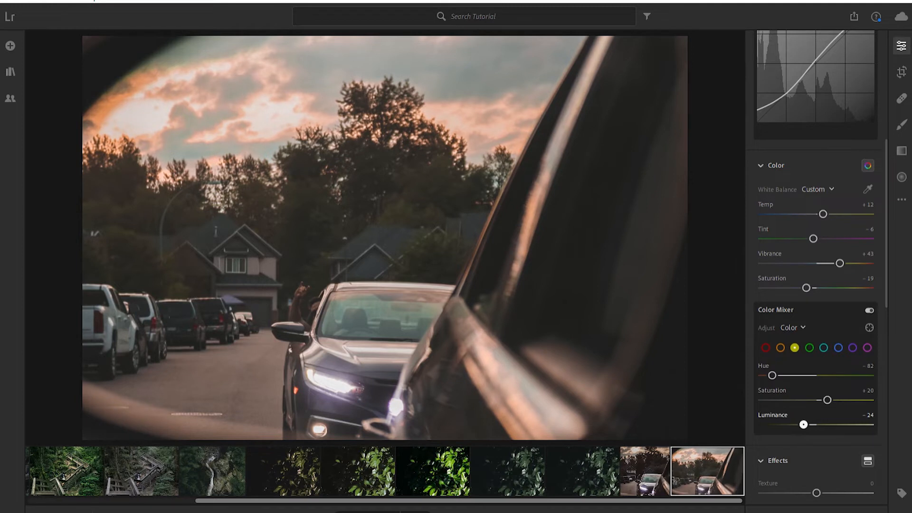
In the color mixer, set the green hue to -39 and saturation to -52, and lower the green luminance slightly.
click(809, 348)
mouse_move(817, 375)
mouse_down()
mouse_move(779, 376)
mouse_move(831, 375)
mouse_move(817, 375)
mouse_up()
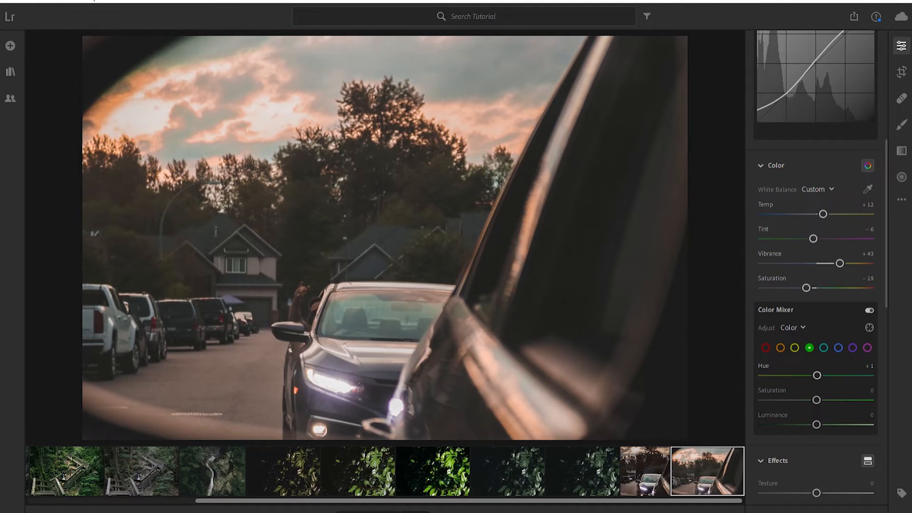
drag(817, 375, 788, 399)
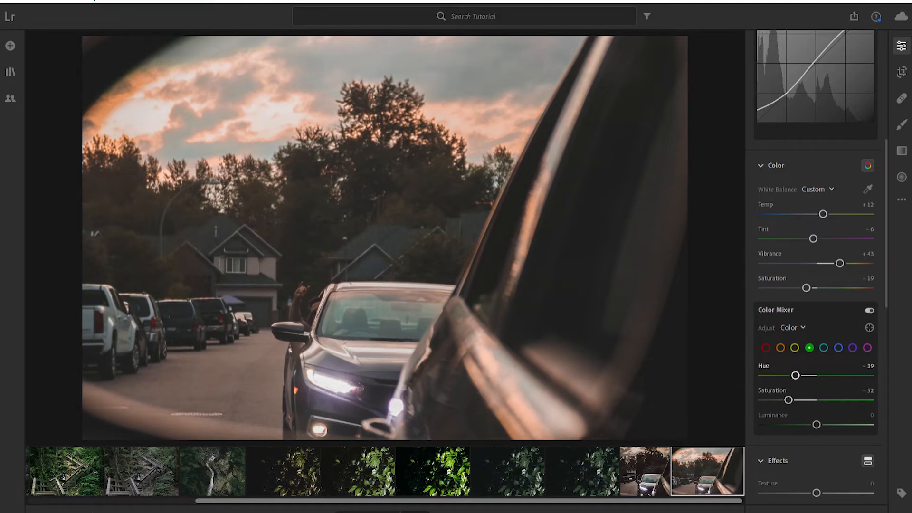
drag(816, 424, 805, 425)
In the color mixer, set the aqua hue to -55, saturation to +12 and luminance to +42.
click(824, 348)
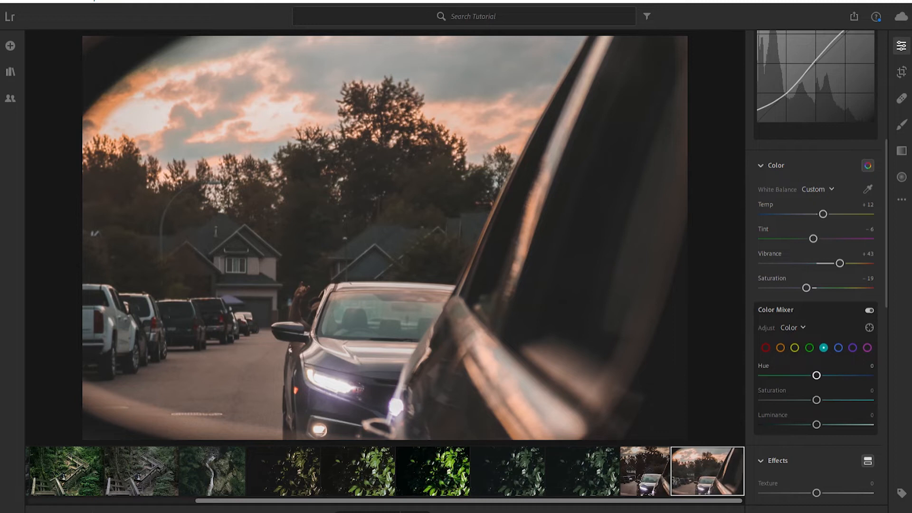
drag(816, 375, 786, 375)
drag(816, 400, 823, 400)
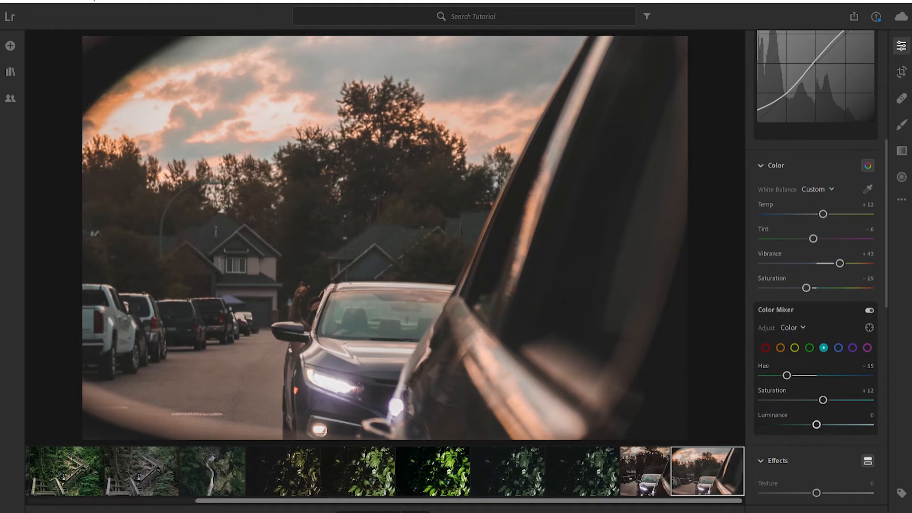
drag(817, 425, 838, 425)
Inspect the car up close and compare the photo with and without the color mixer adjustments.
click(397, 321)
click(397, 321)
click(869, 310)
click(870, 310)
click(869, 310)
click(869, 310)
Set the photo's clarity to +38 and dehaze to +34, and compare it with the original.
scroll(869, 310, down, 4)
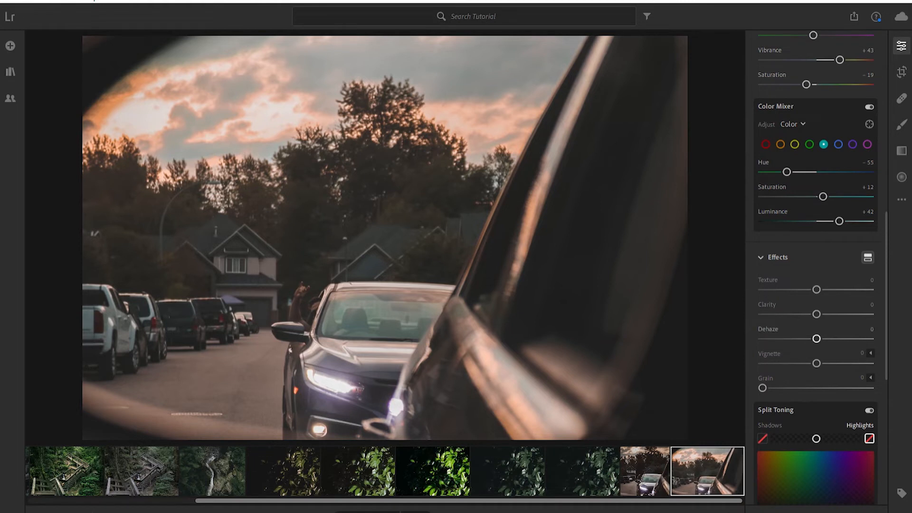
drag(817, 314, 839, 314)
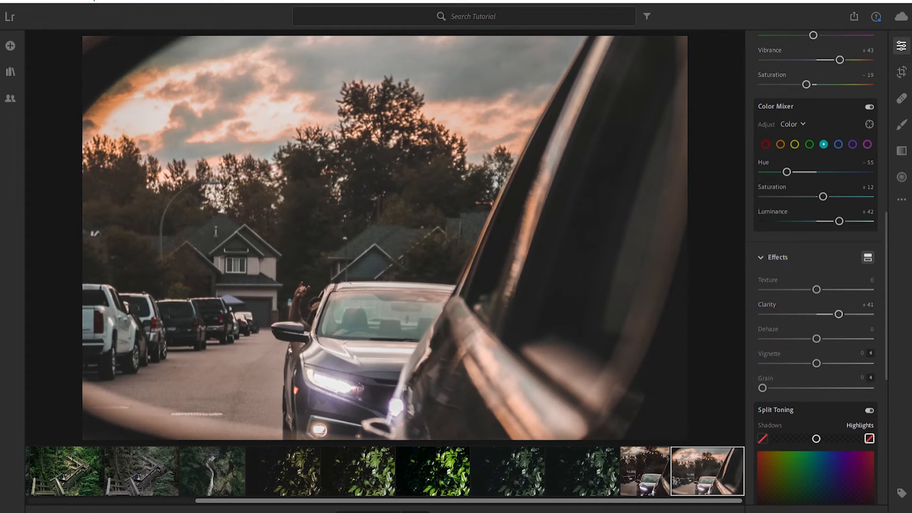
double_click(838, 313)
drag(817, 314, 836, 314)
drag(836, 314, 836, 314)
mouse_move(817, 338)
mouse_down()
mouse_move(844, 338)
mouse_move(834, 338)
mouse_up()
key(backslash)
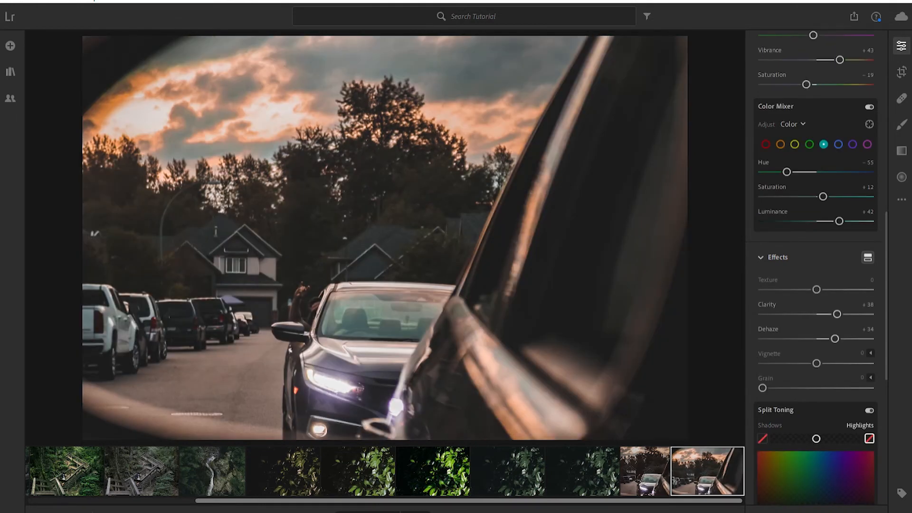
Set the split toning shadows to hue 0 and saturation 6.
key(backslash)
scroll(815, 266, down, 5)
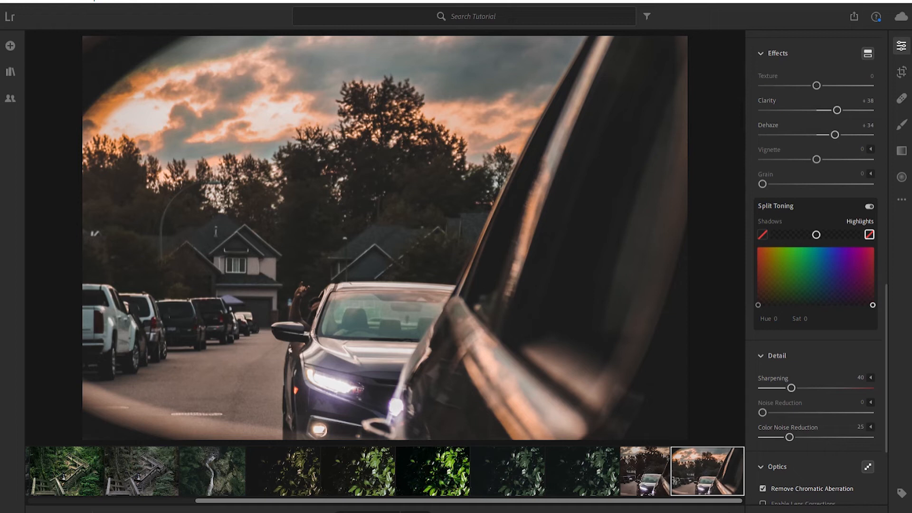
click(770, 287)
click(762, 235)
click(869, 235)
drag(856, 301, 873, 305)
click(763, 234)
drag(758, 305, 758, 302)
drag(758, 302, 758, 301)
Compare the photo with and without the split toning, and inspect the car's roof and windshield up close.
click(869, 206)
click(869, 206)
click(869, 206)
click(869, 206)
click(869, 206)
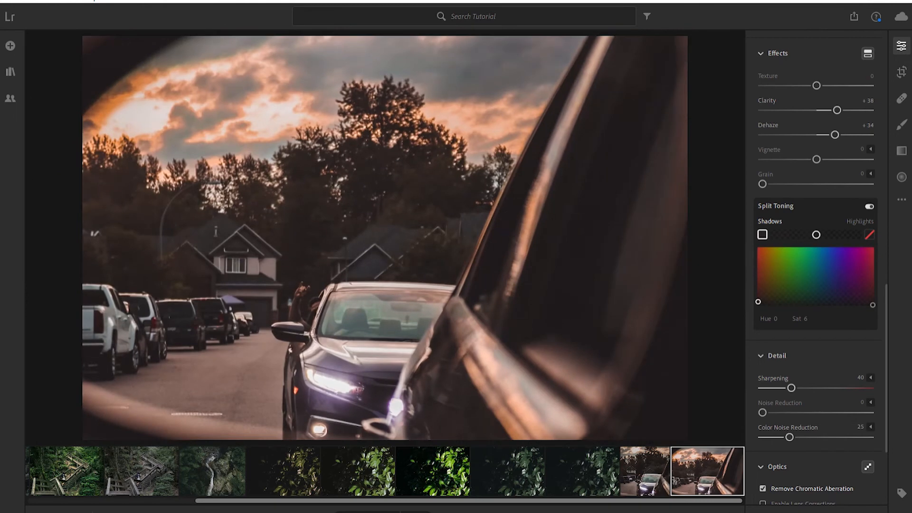
click(869, 206)
click(869, 207)
click(869, 206)
click(392, 307)
click(388, 314)
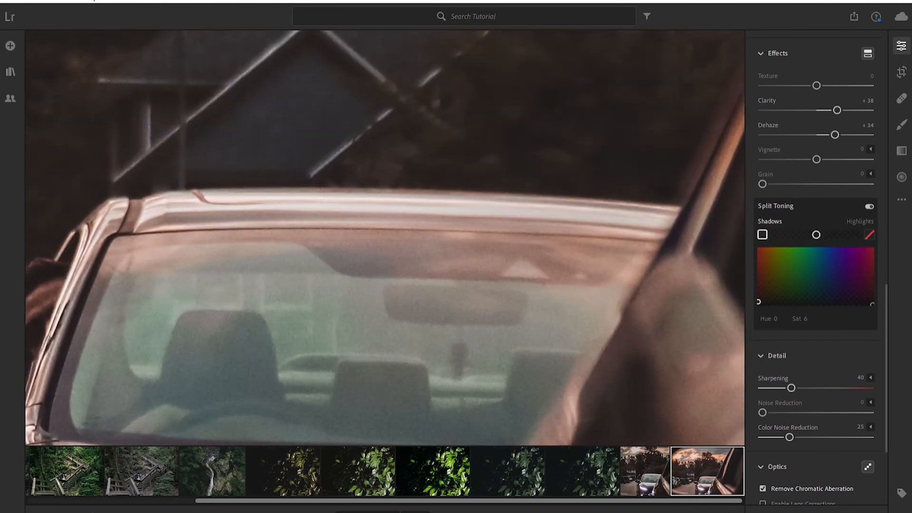
click(392, 309)
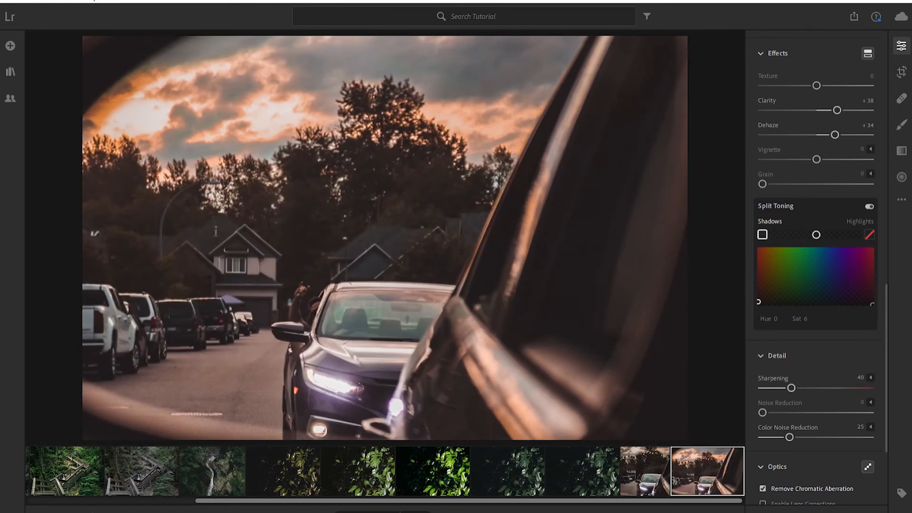
Set the split toning highlights to hue 205 and saturation 24, and compare the photo with and without the toning.
click(870, 235)
drag(872, 305, 826, 292)
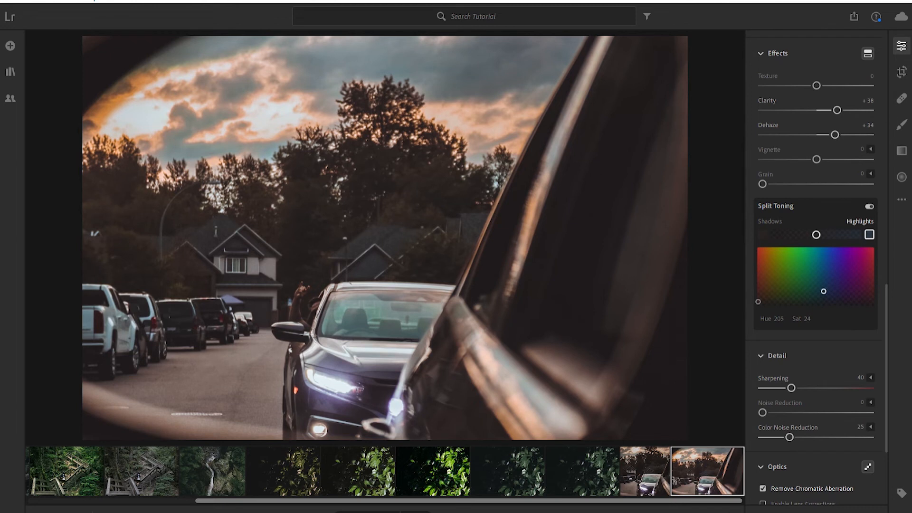
click(869, 207)
click(869, 206)
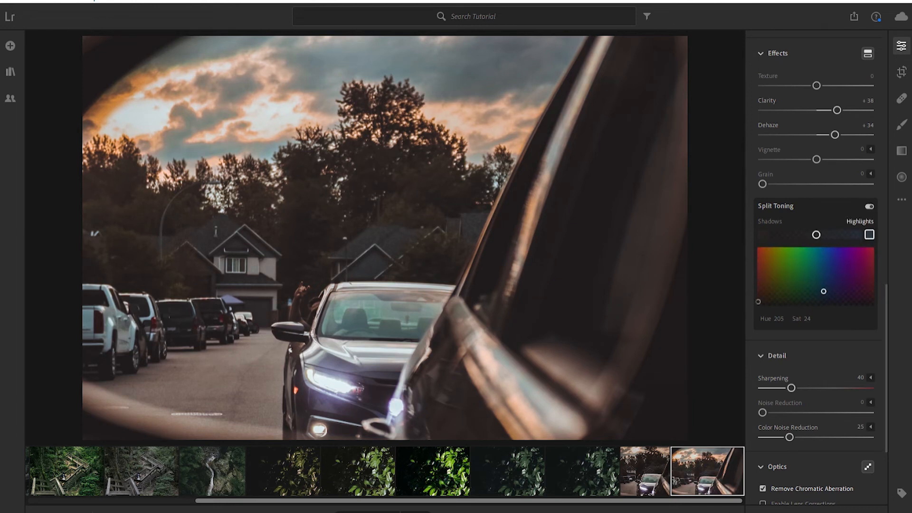
Crop the photo to a 1 x 1 aspect ratio, framing the oncoming car, the houses and the sky above the trees.
scroll(815, 270, down, 2)
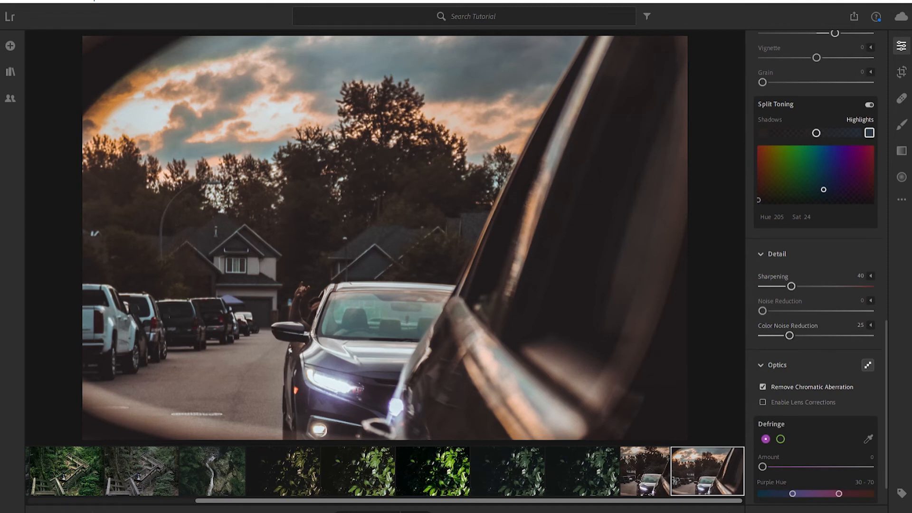
scroll(816, 271, up, 6)
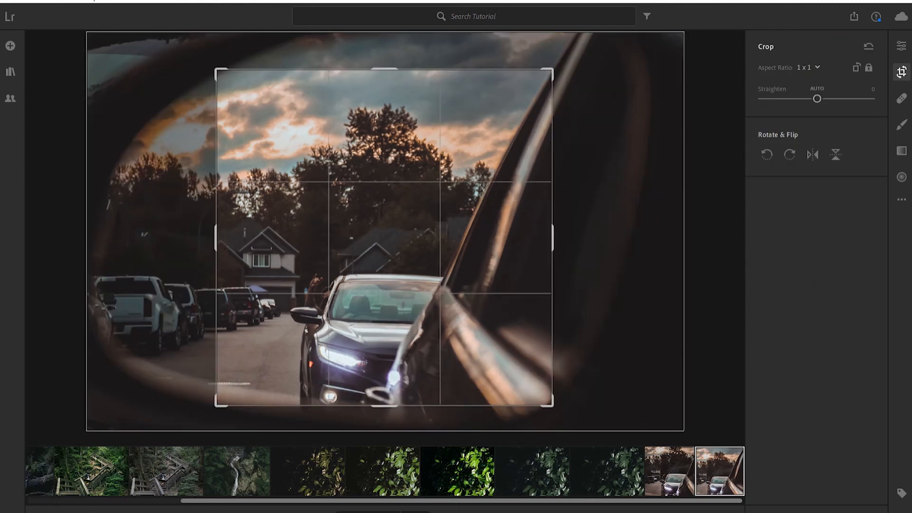
drag(384, 237, 401, 215)
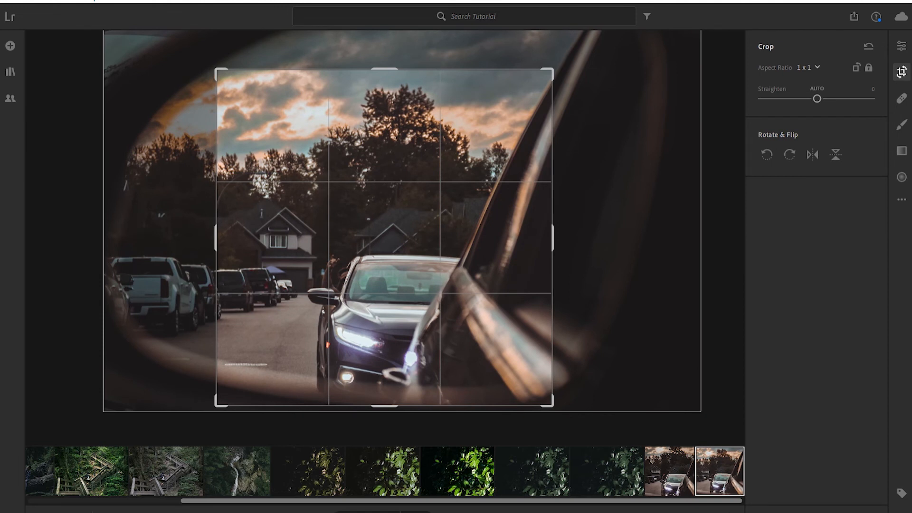
drag(402, 215, 394, 241)
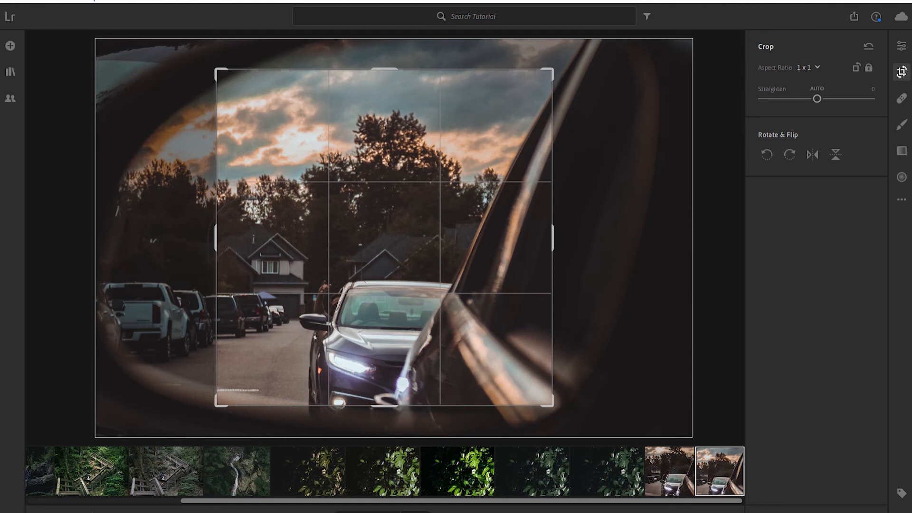
drag(394, 241, 406, 216)
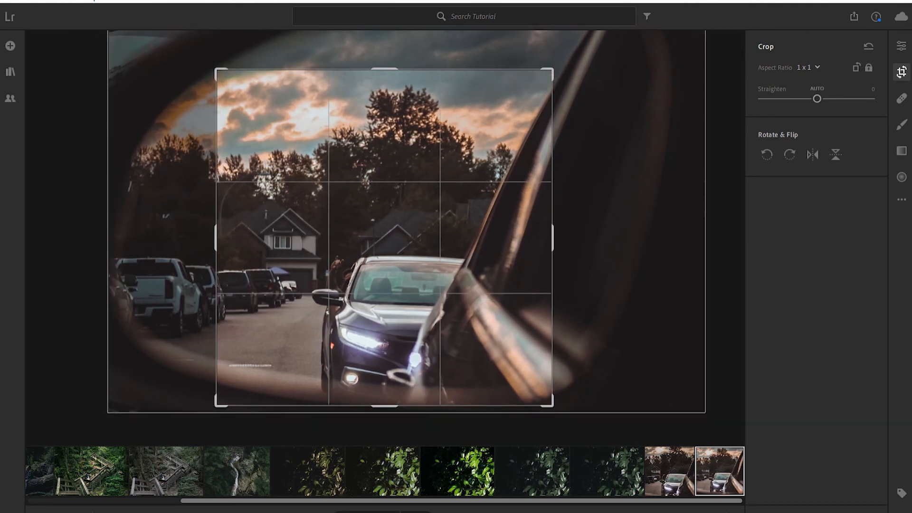
key(Return)
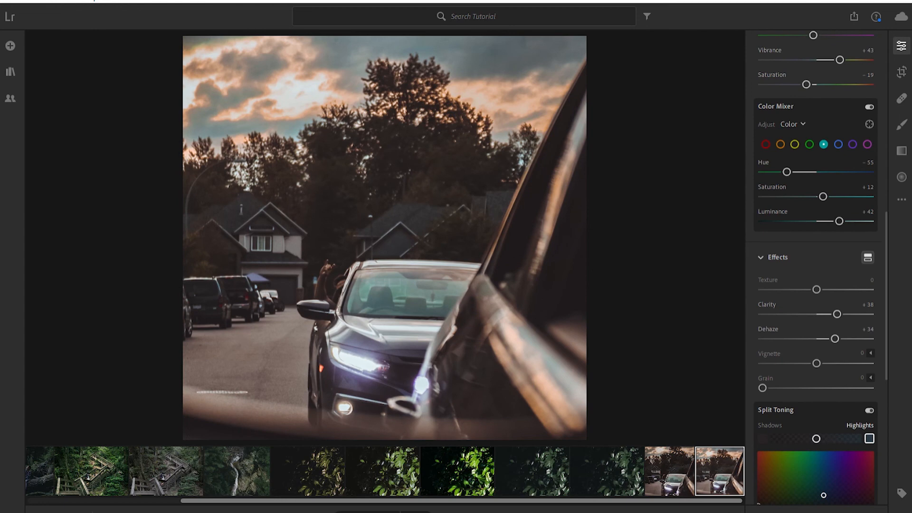
View the cropped photo without the edit controls, and compare it with the neighbouring edited version and that version's original.
key(e)
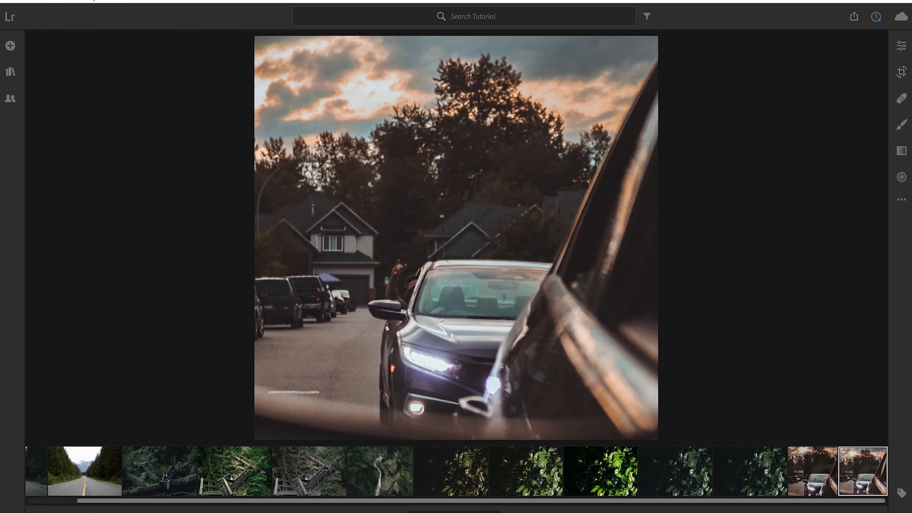
key(Left)
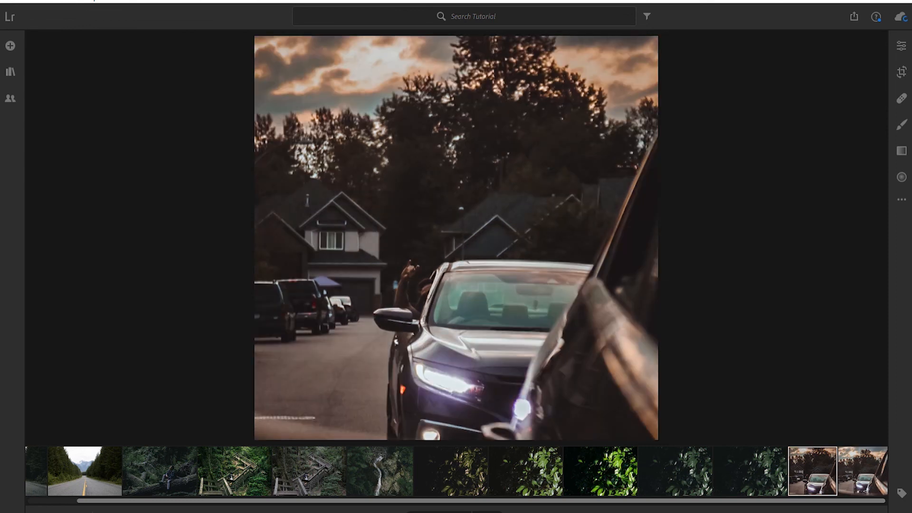
key(Right)
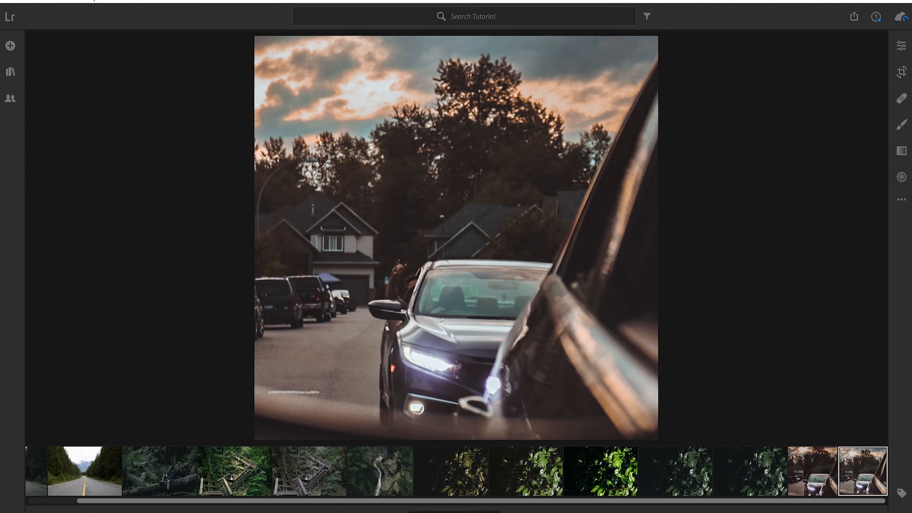
key(Left)
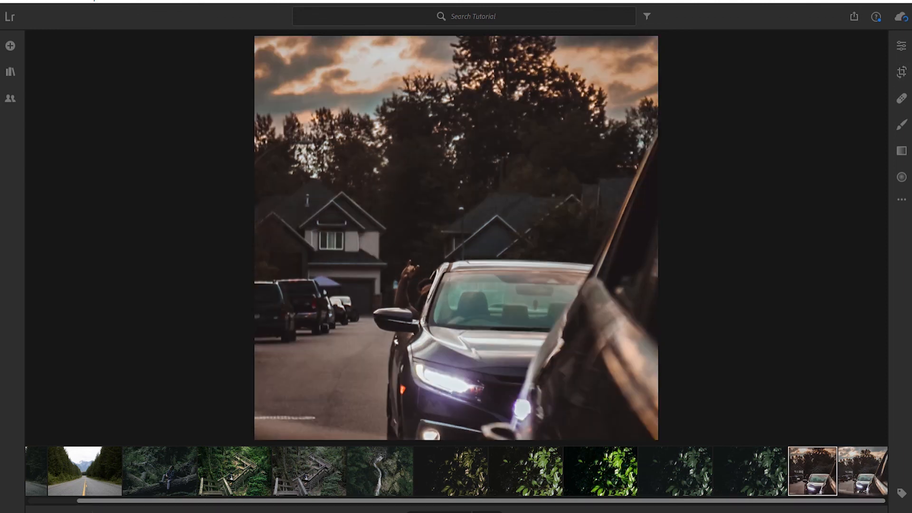
key(backslash)
key(backslash)
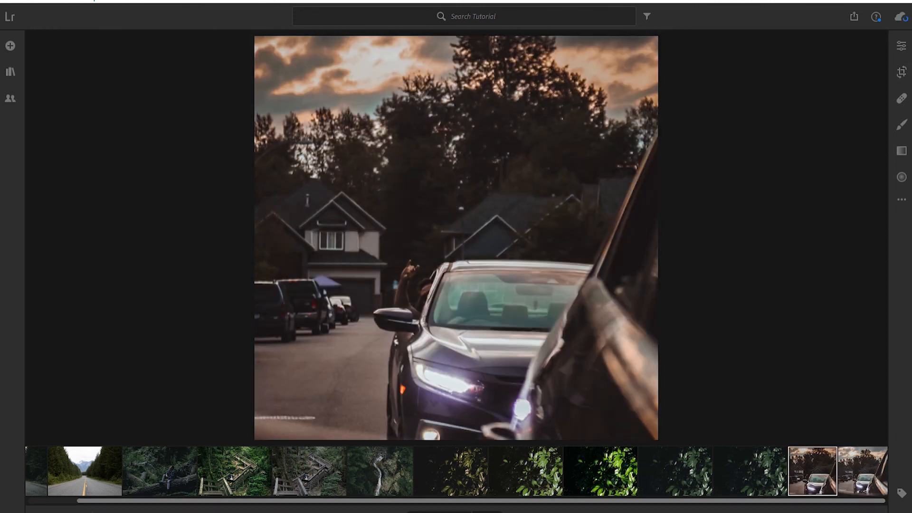